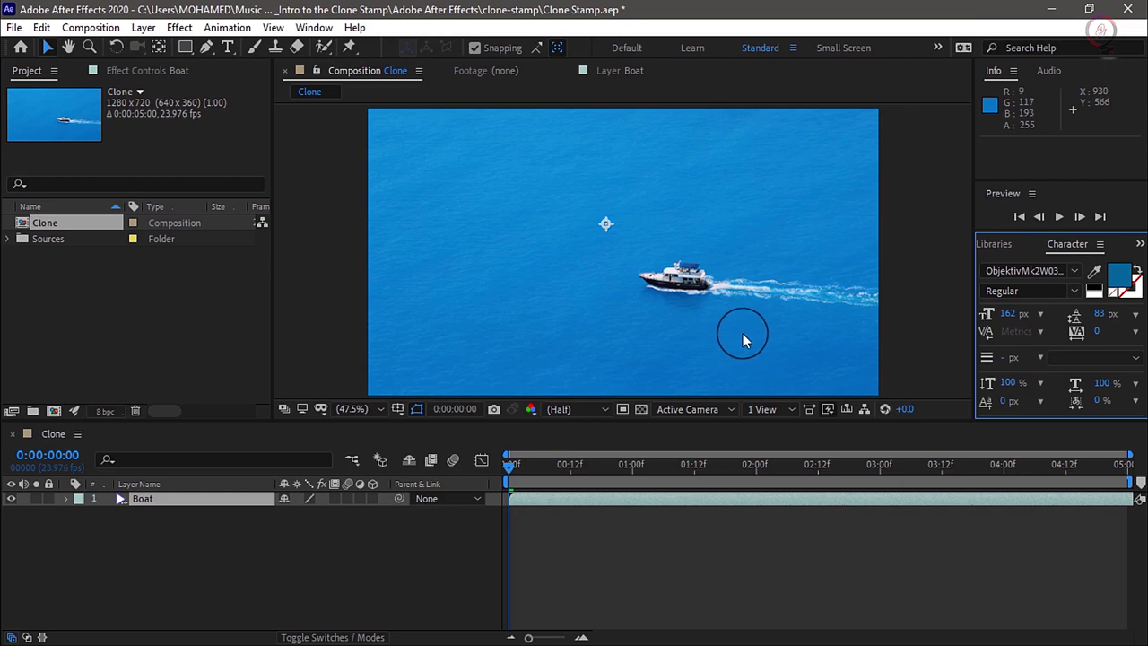
Step: Switch to the Paint workspace and reset it to its saved layout
click(937, 48)
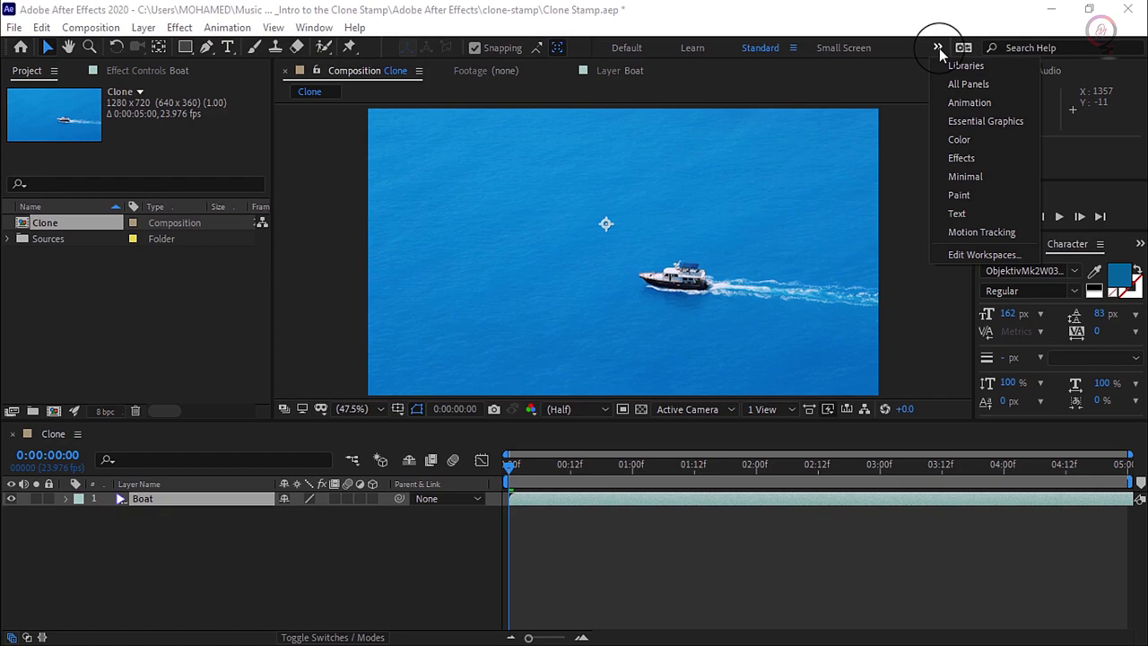
click(961, 195)
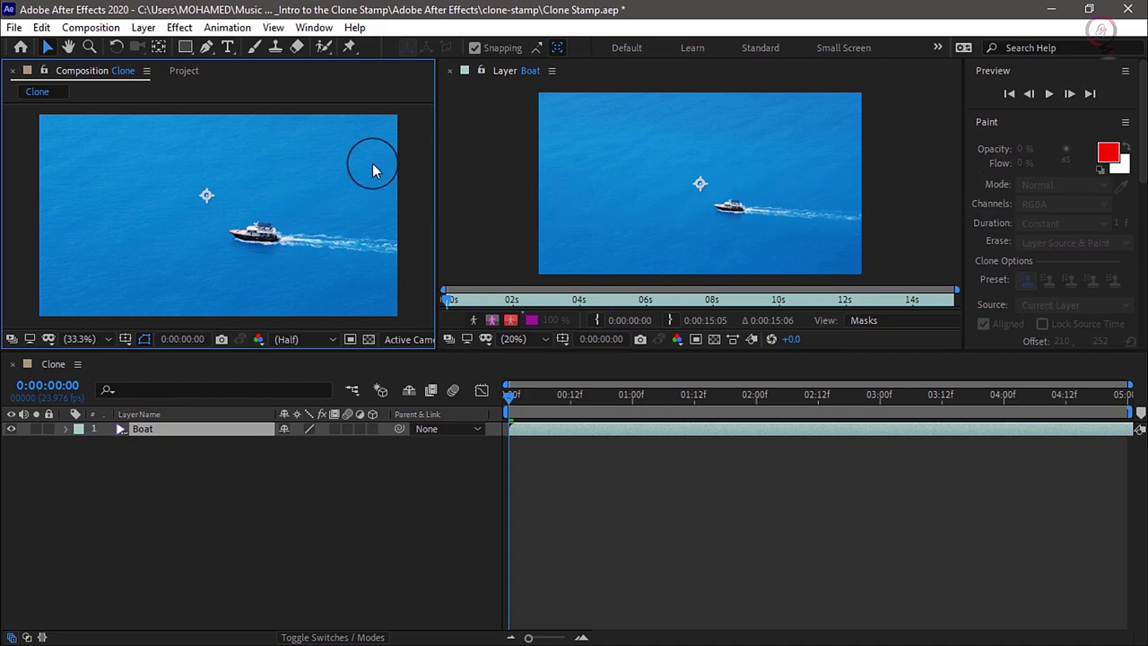
click(314, 28)
mouse_move(527, 40)
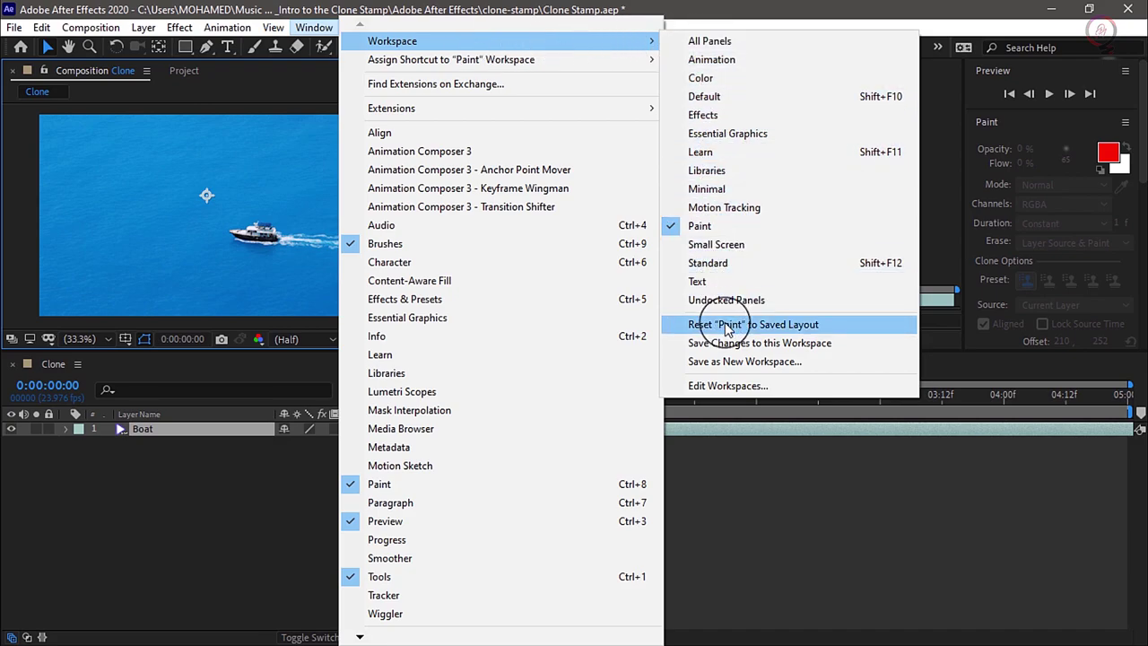
click(852, 325)
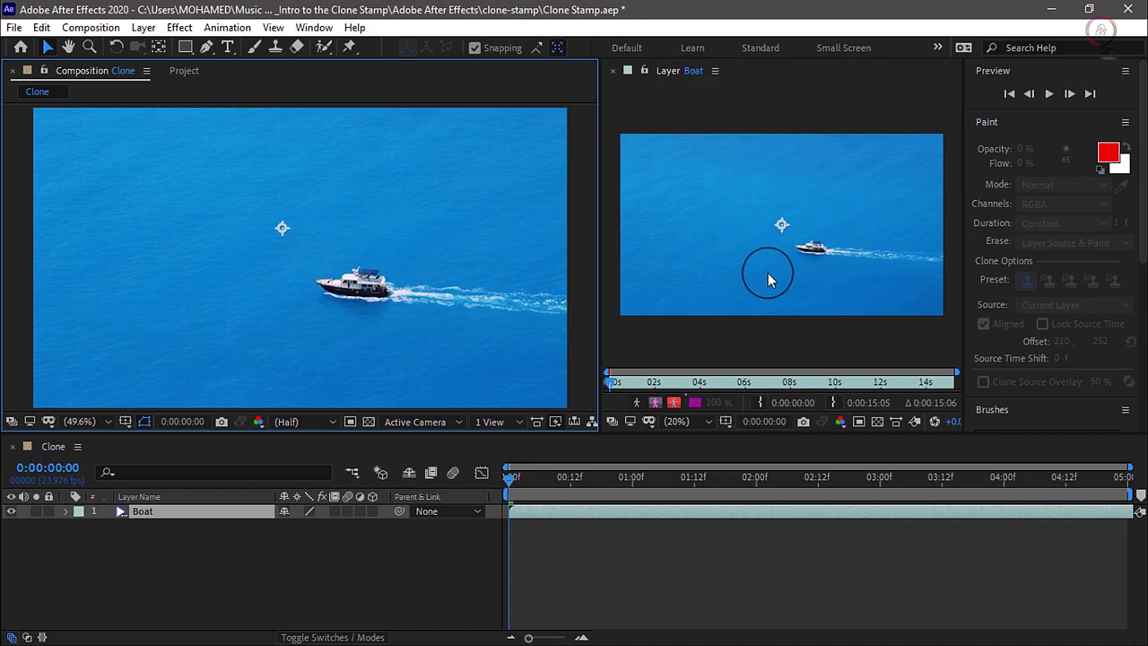
Step: Widen the Boat layer panel, narrow the Clone composition panel, and fit the layer view
key(comma)
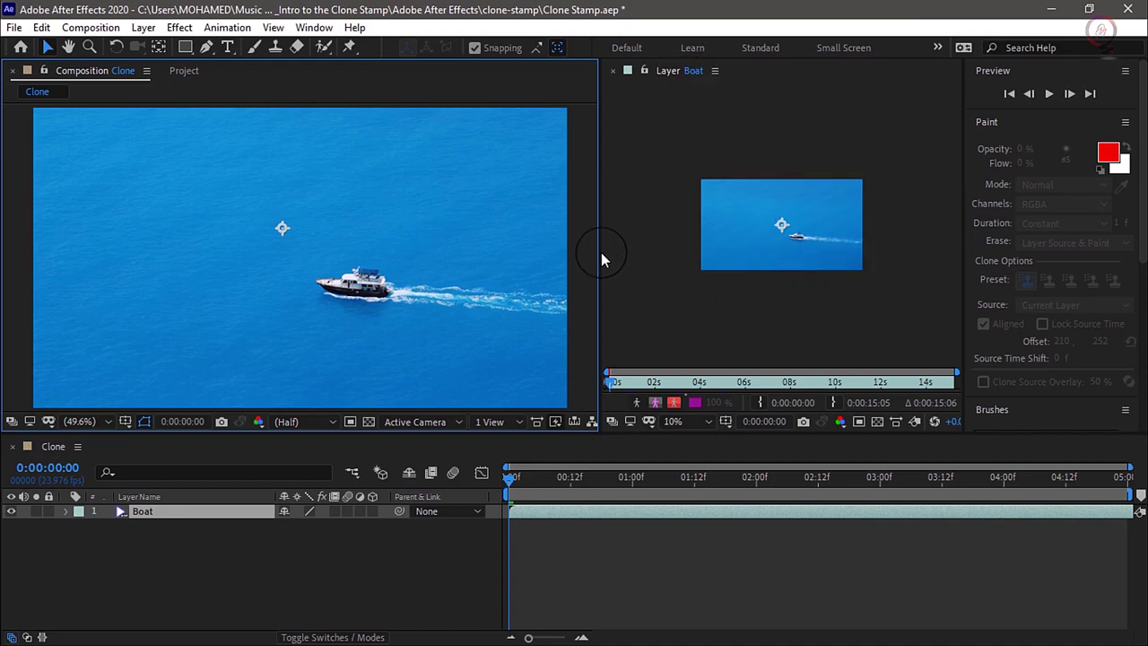
drag(598, 250, 469, 252)
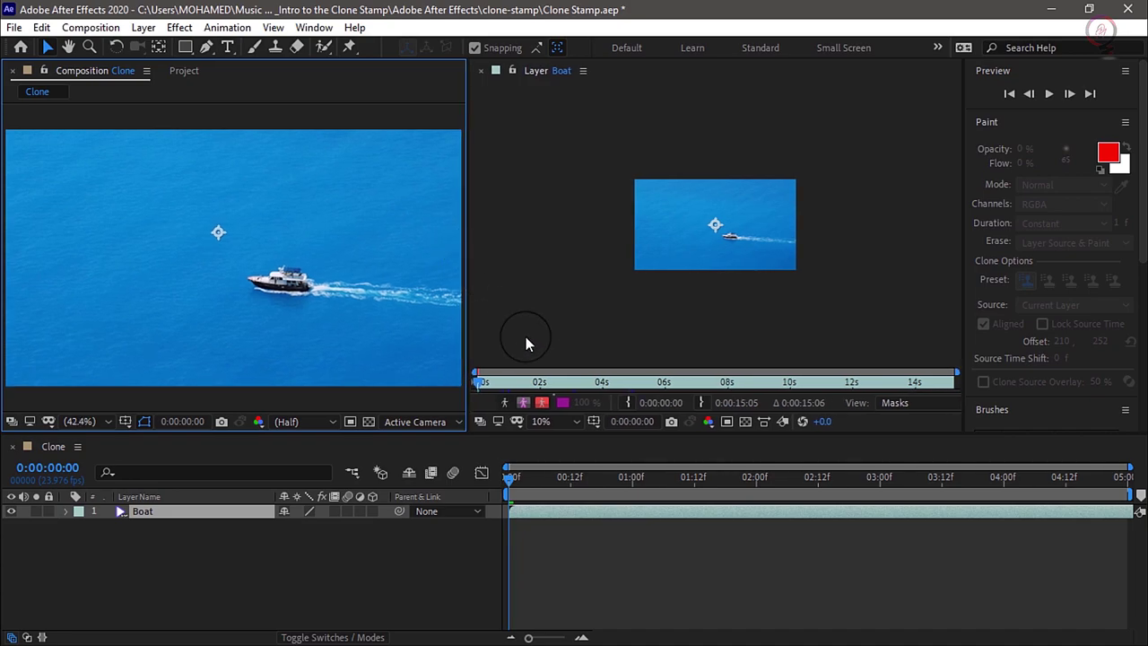
click(557, 421)
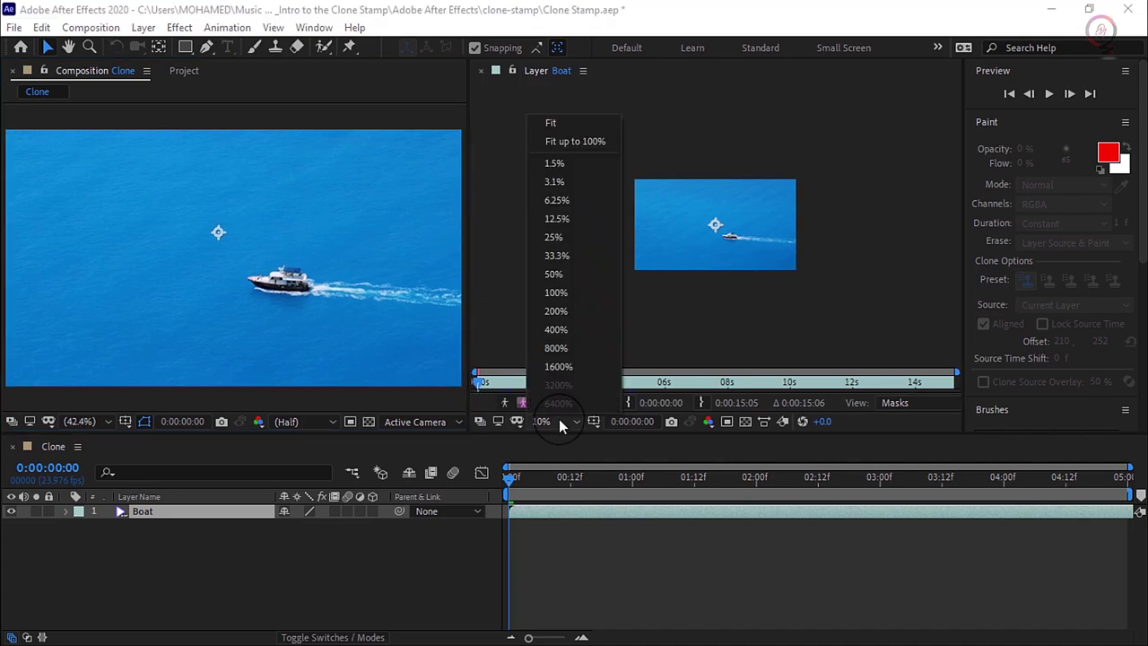
click(549, 126)
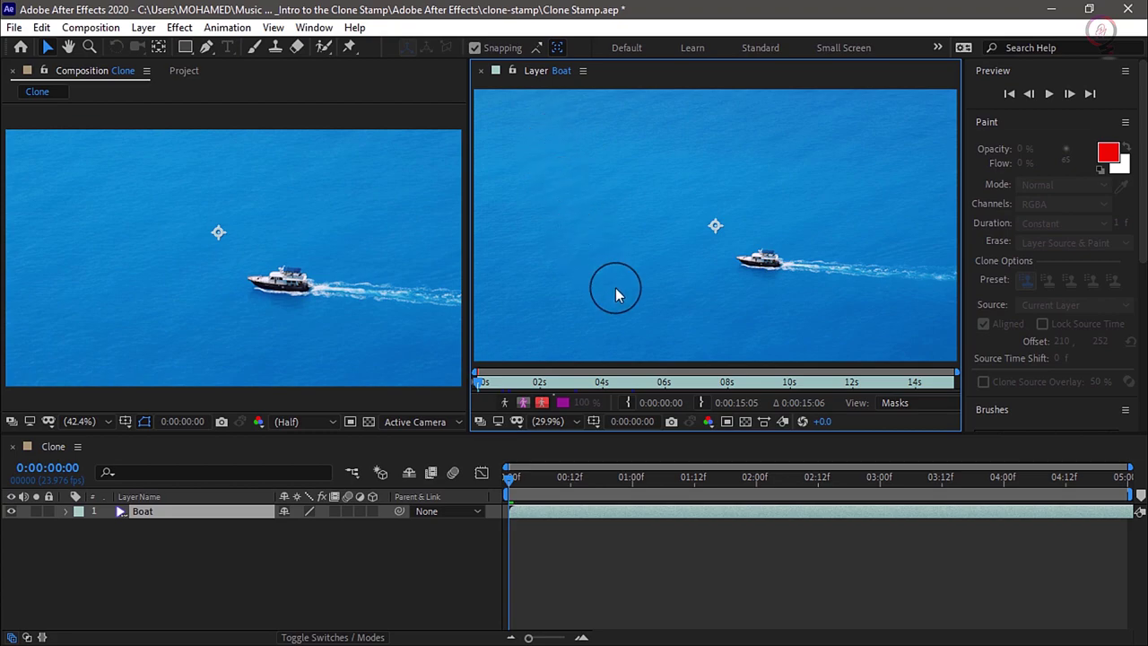
Step: Activate the Clone Stamp tool and expand the Paint panel to show all Clone Options
click(275, 46)
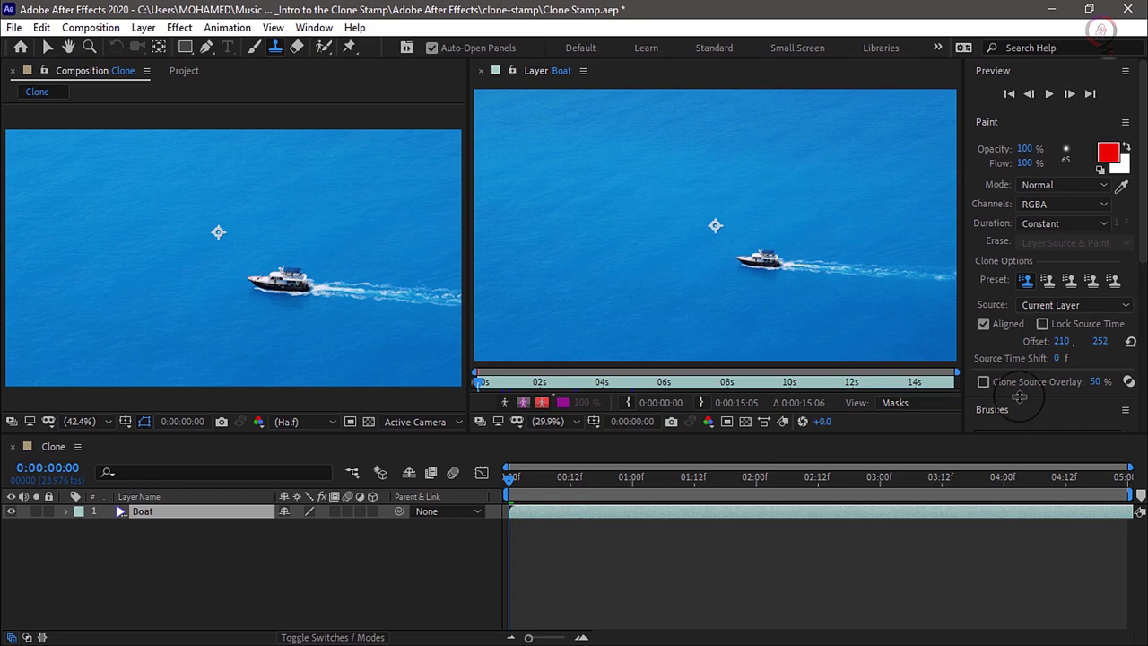
drag(1022, 394, 1021, 345)
scroll(1080, 408, down, 1)
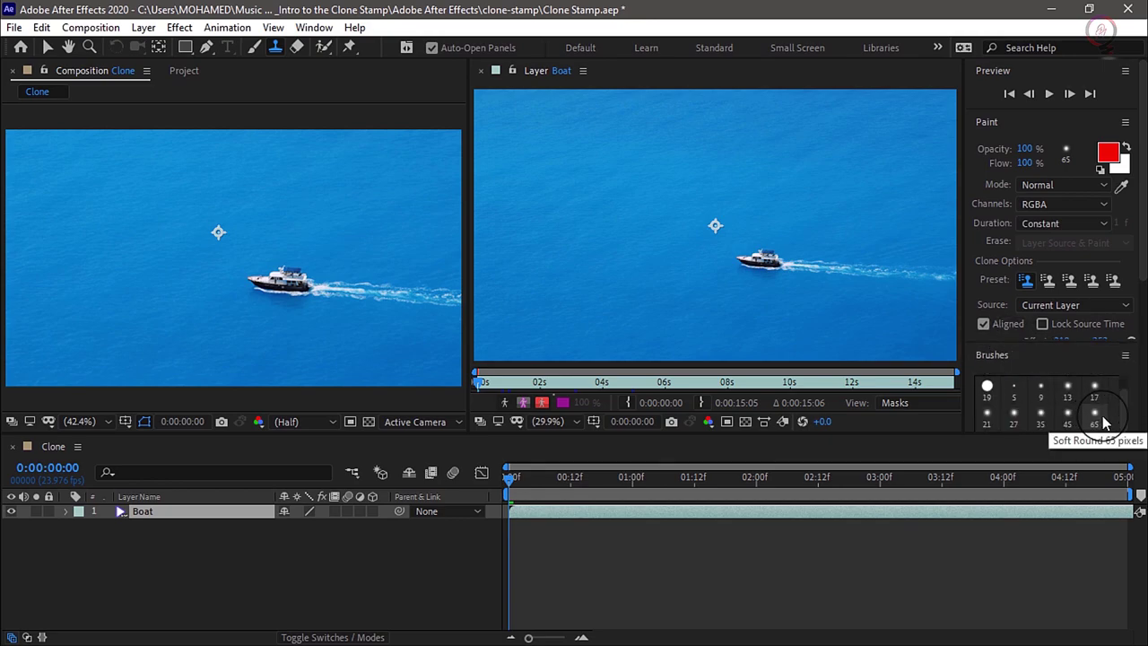
click(1109, 428)
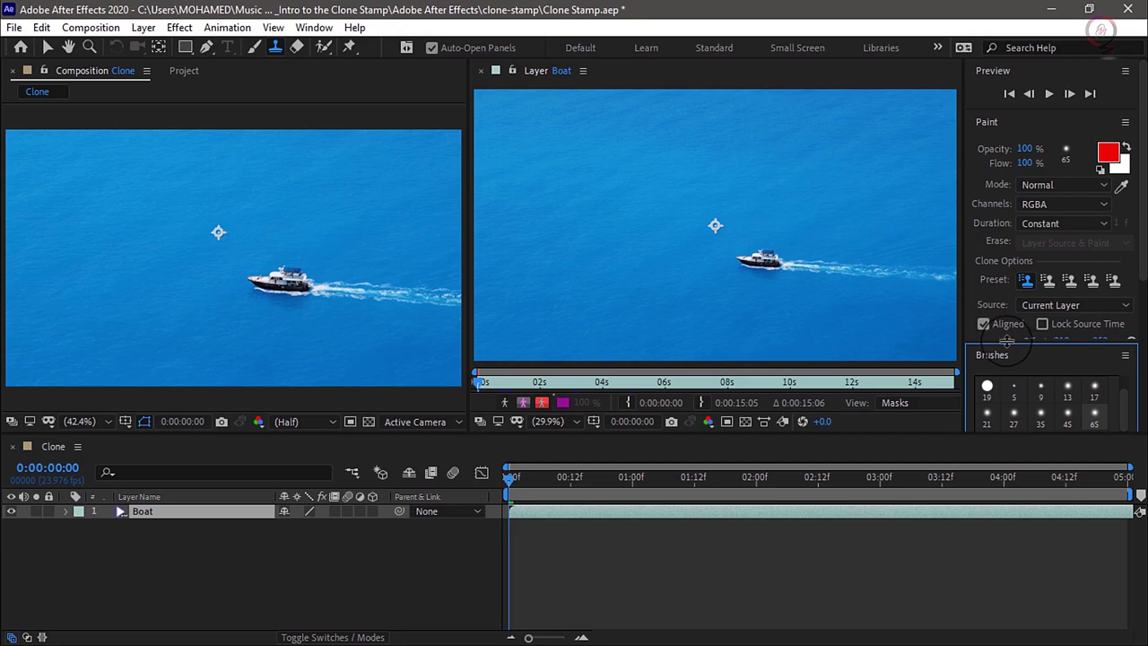
drag(1006, 340, 1006, 405)
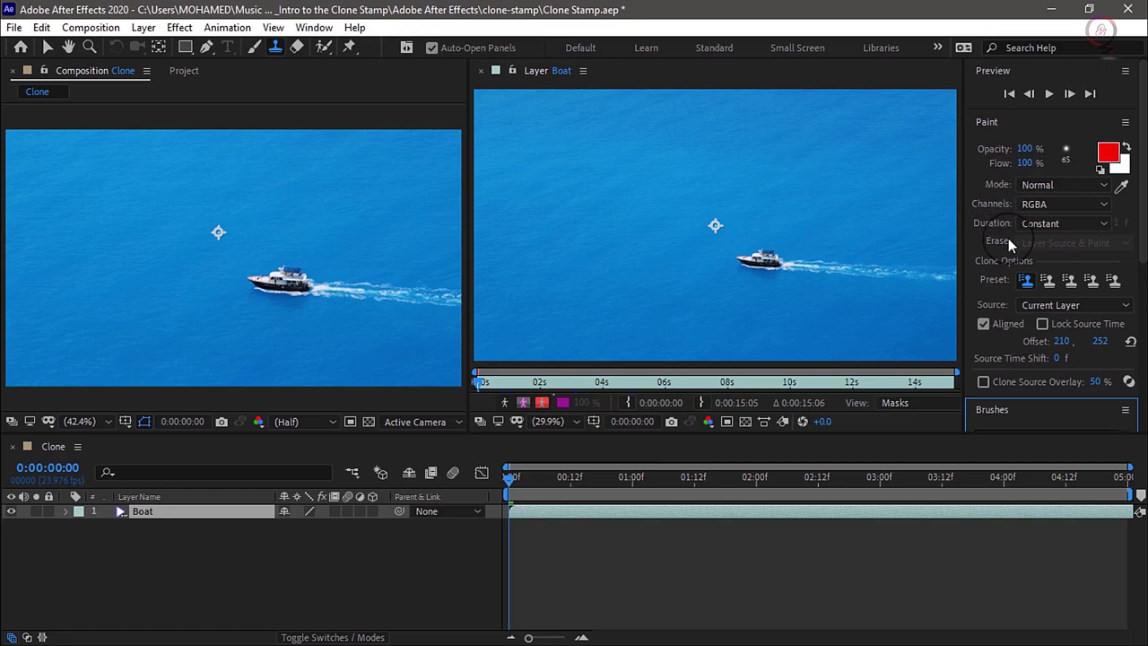
click(1087, 224)
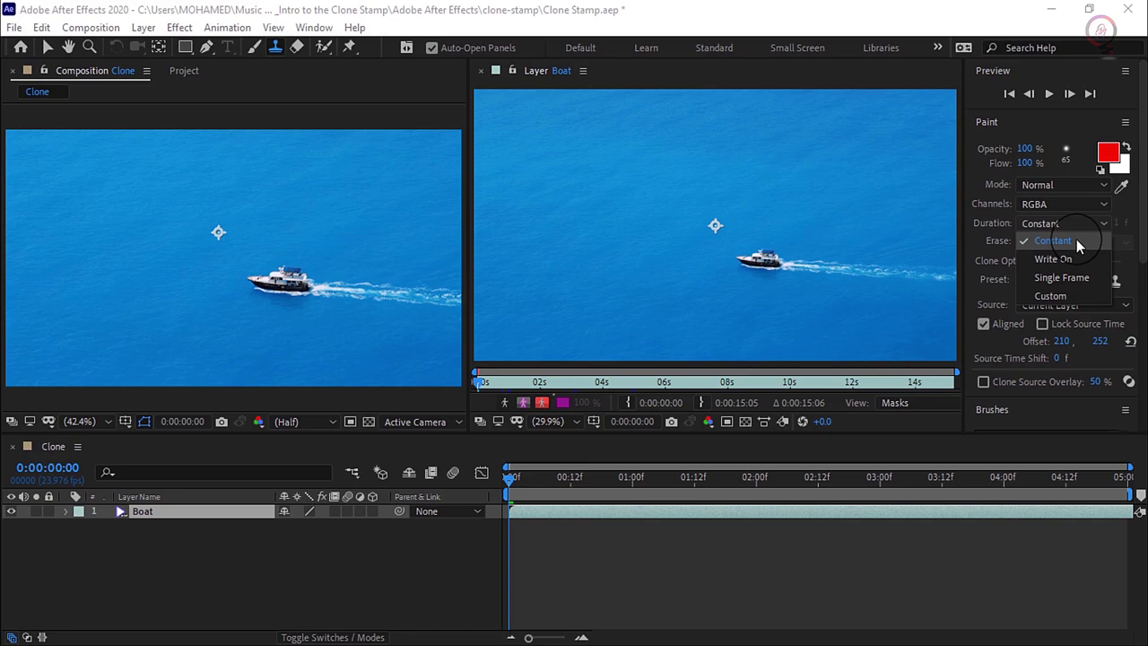
click(1076, 238)
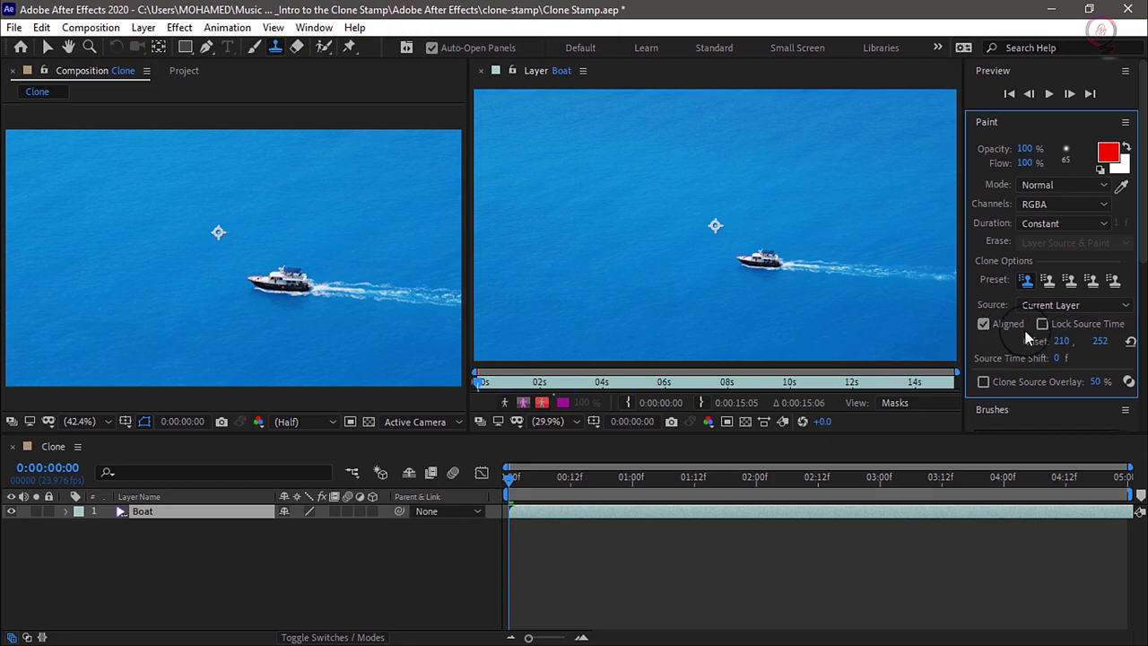
Step: Set the clone Source Time Shift to 100 frames, then change it to 24 frames
click(1059, 361)
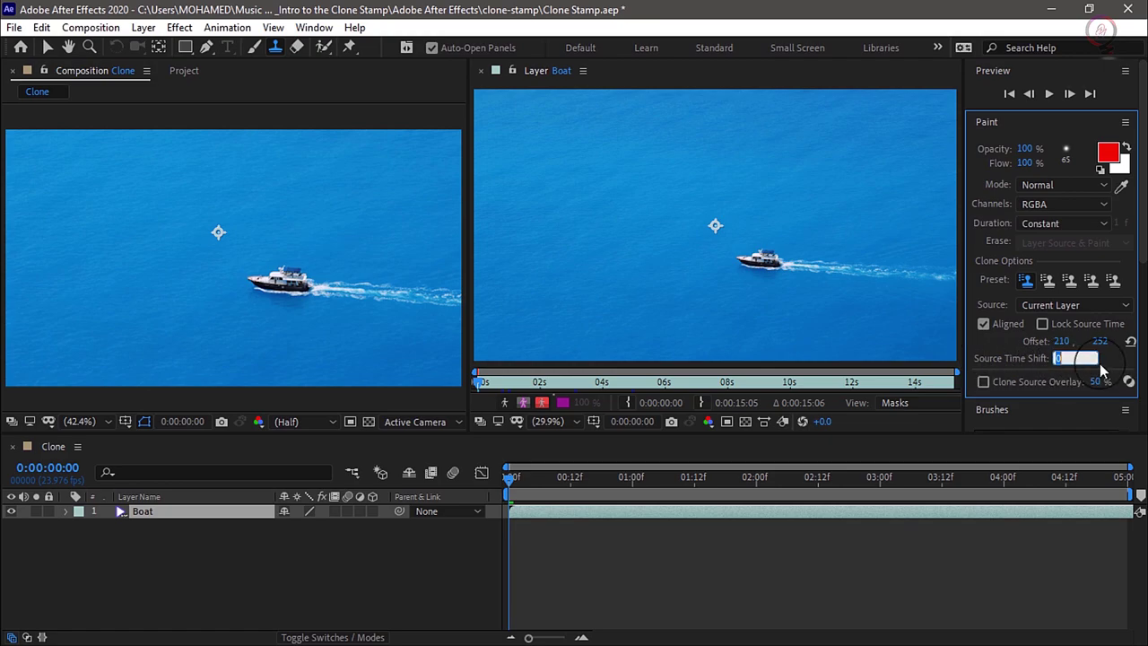
text(100)
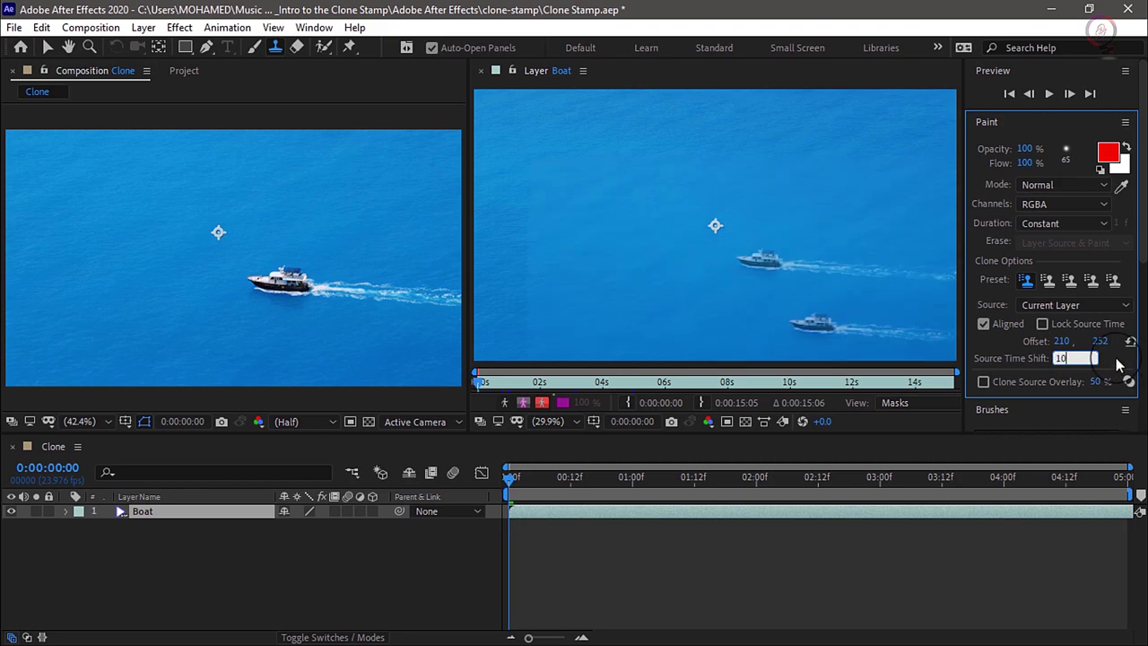
key(Return)
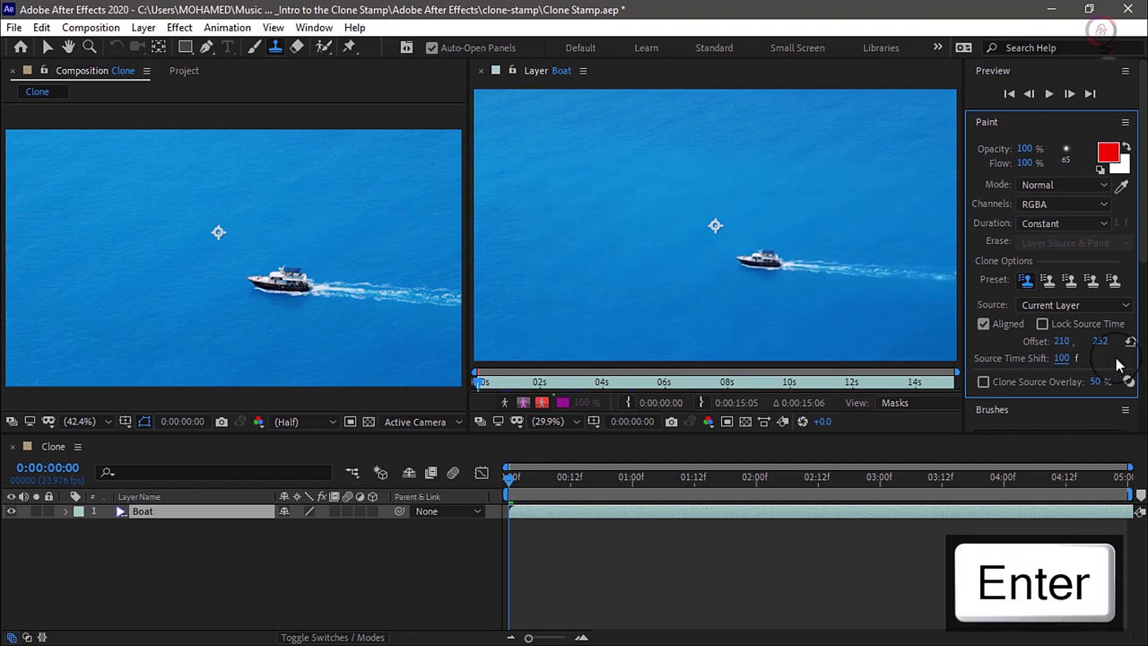
click(1064, 358)
text(24)
key(Return)
key(alt)
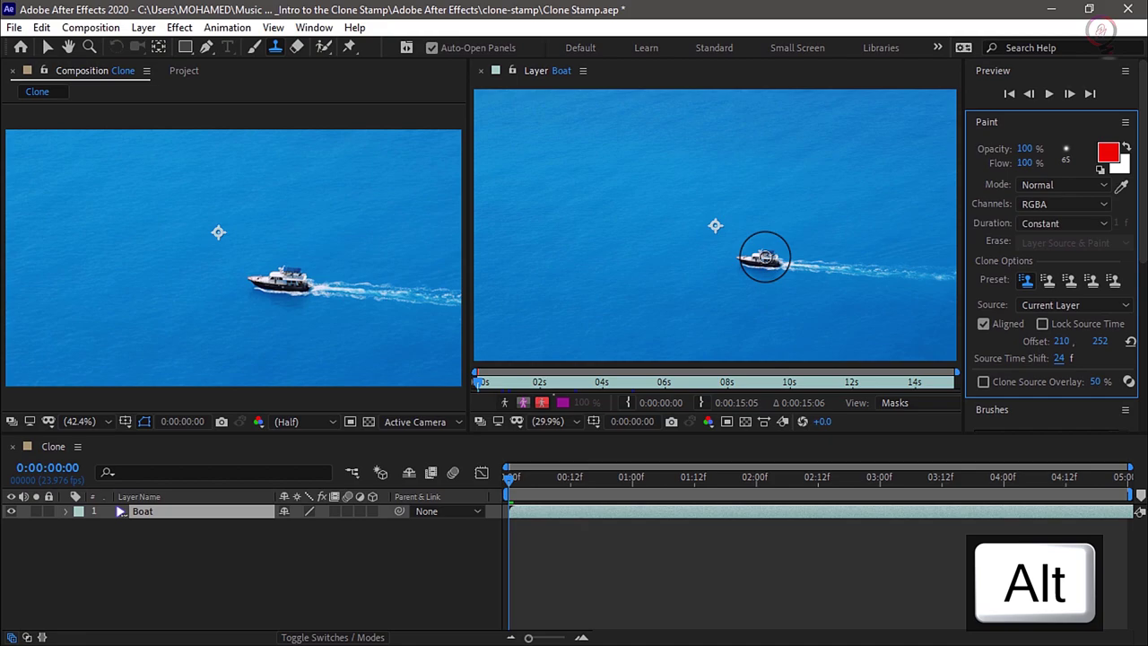
Step: Sample the boat as clone source and paint its copy with wake into the lower-right water
alt+click(764, 258)
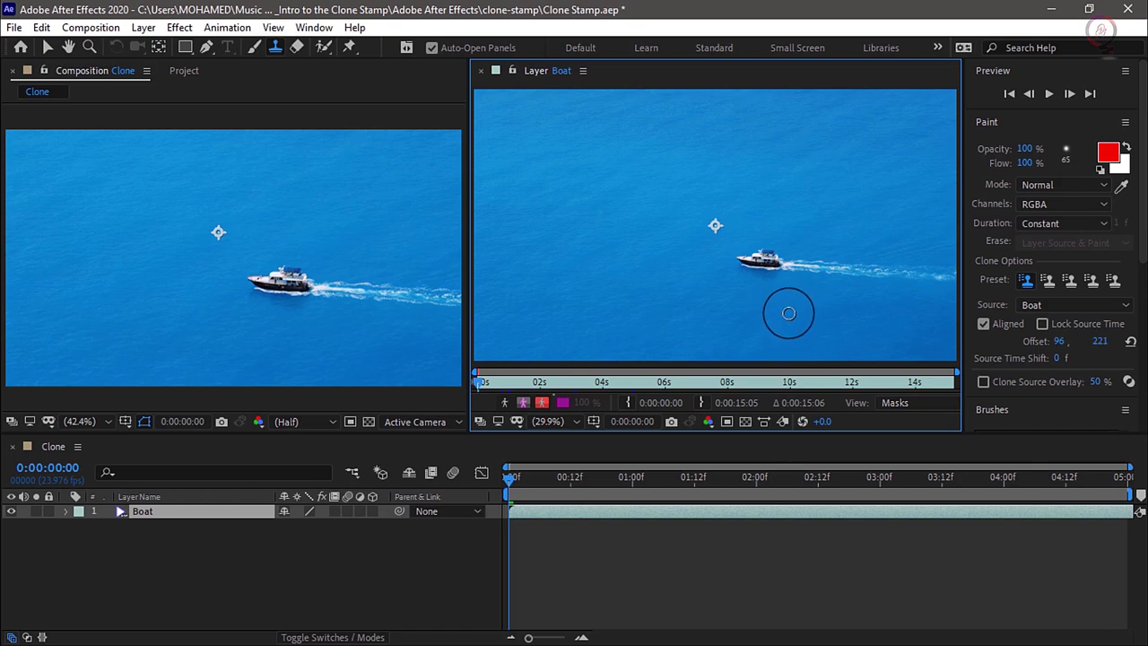
mouse_move(785, 312)
mouse_down()
mouse_move(814, 313)
mouse_move(764, 313)
mouse_move(888, 325)
mouse_up()
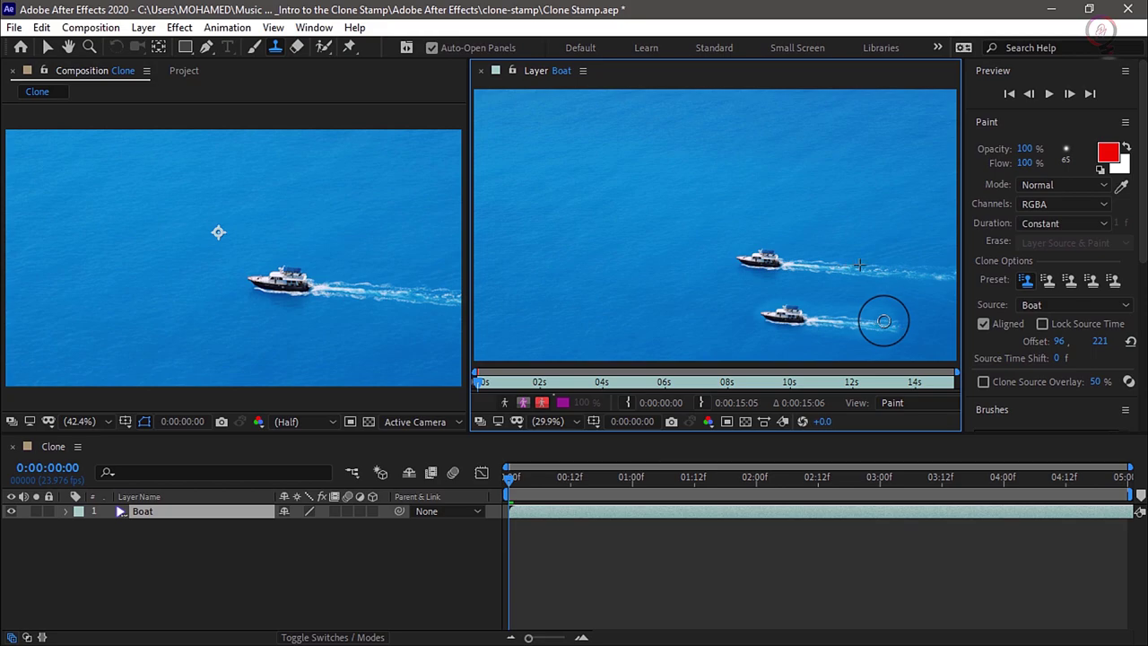
drag(883, 321, 866, 329)
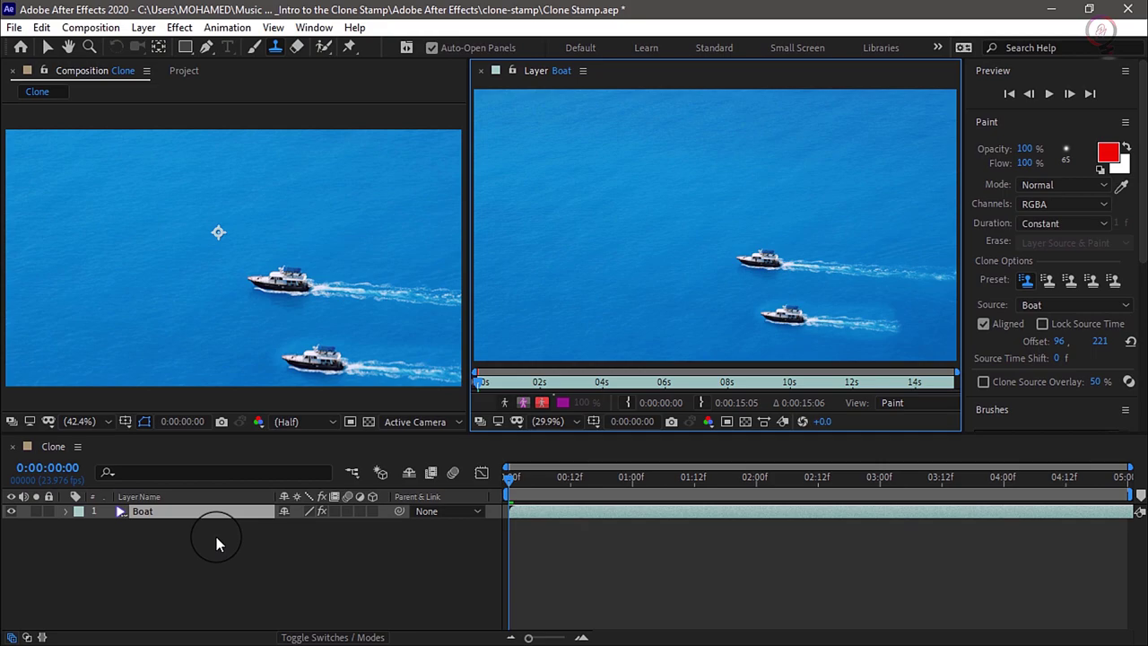
Step: Return to the Selection tool and reveal the Boat layer's Clone 1 properties in a taller timeline
key(v)
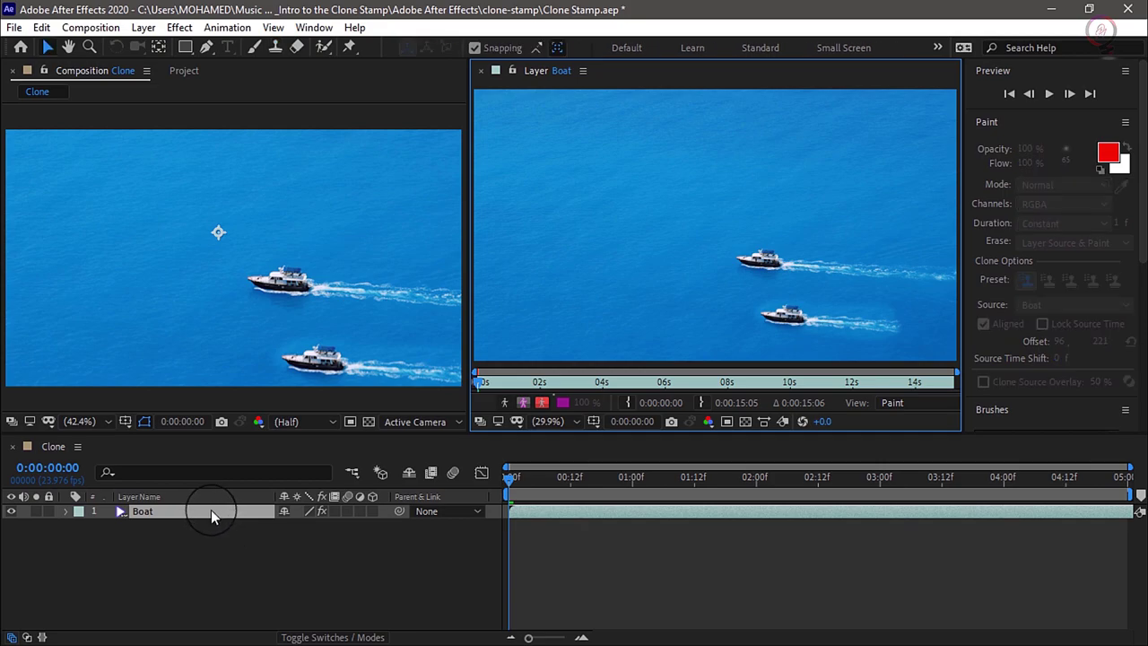
click(211, 509)
key(u)
key(u)
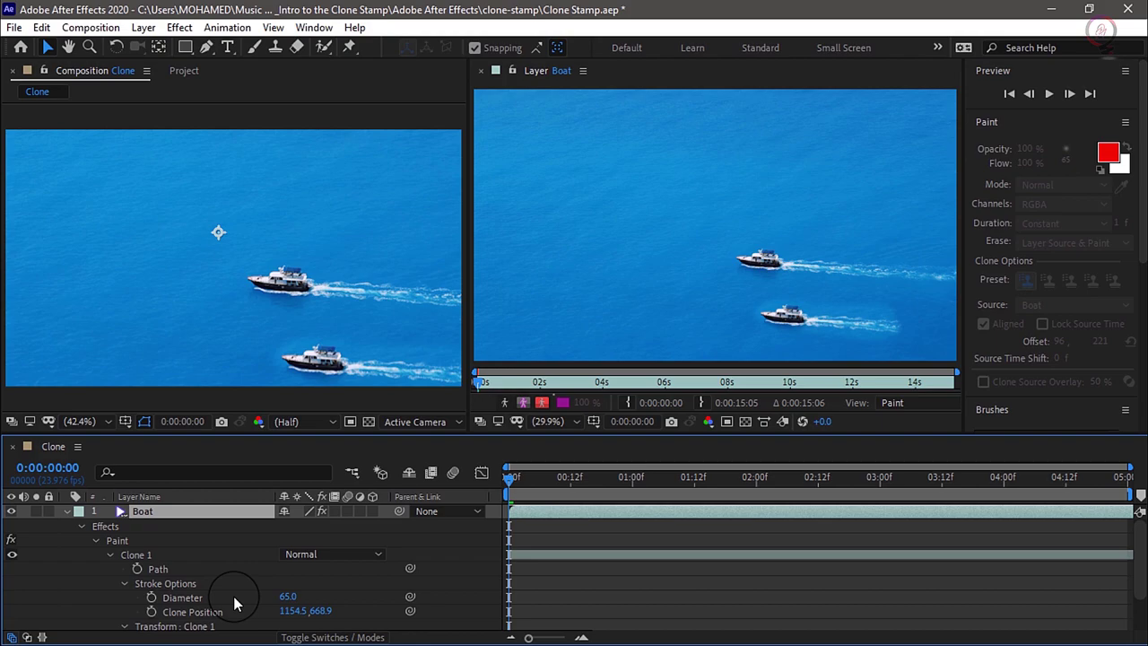
drag(188, 435, 189, 387)
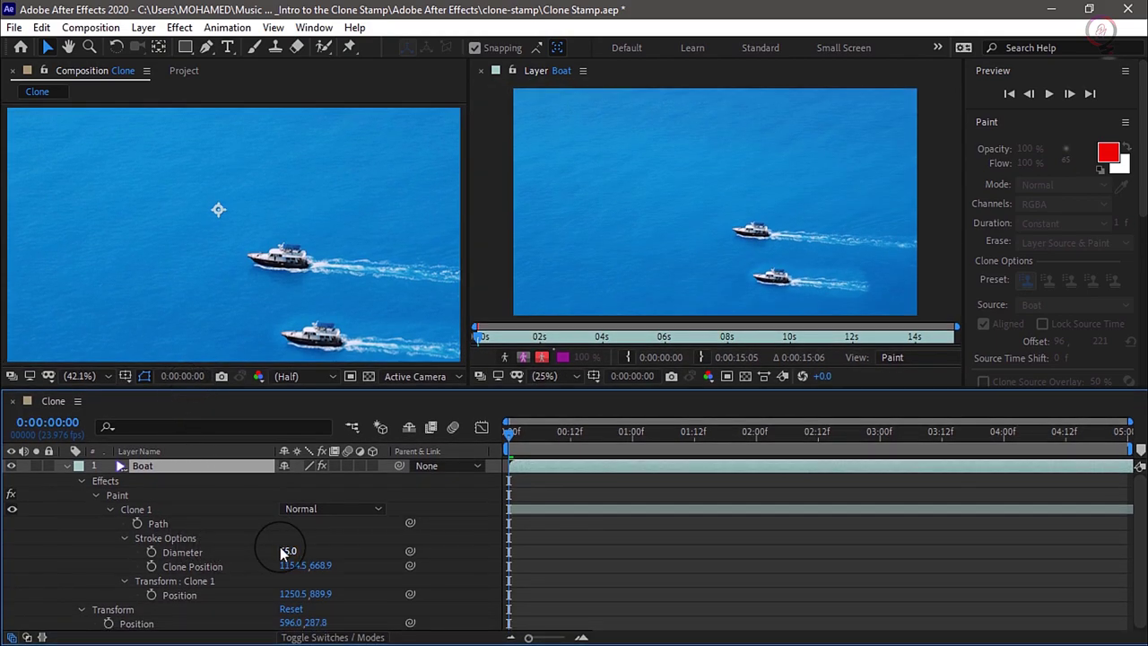
Step: Increase the Clone 1 stroke Diameter from 65 to 162 and preview playback
drag(279, 546, 352, 541)
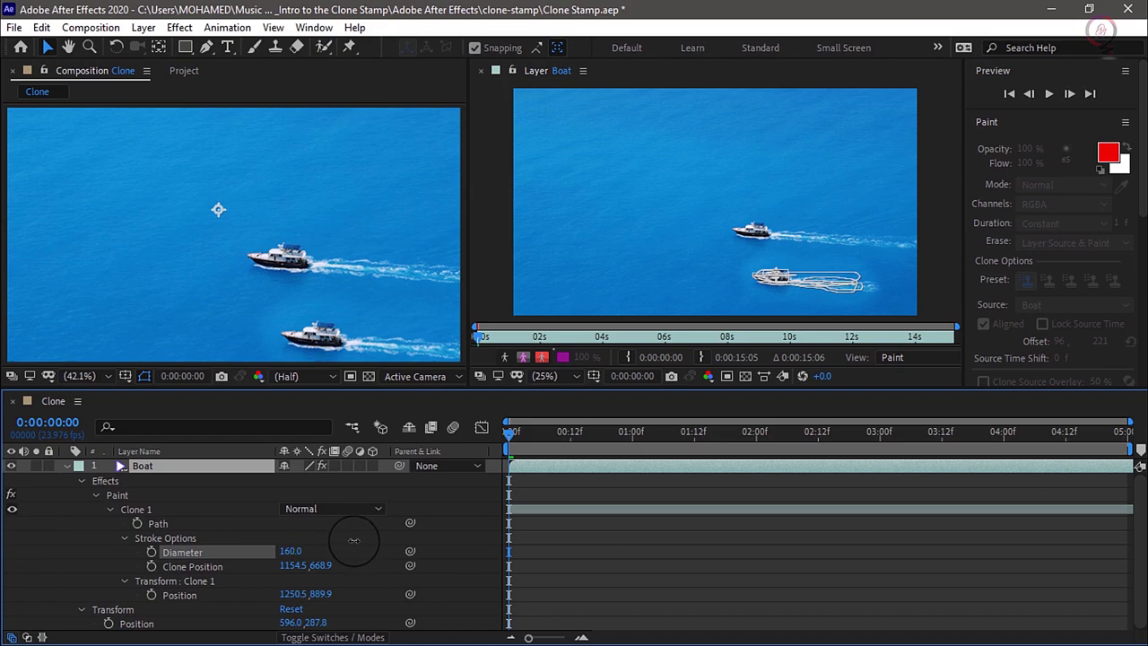
drag(356, 541, 355, 541)
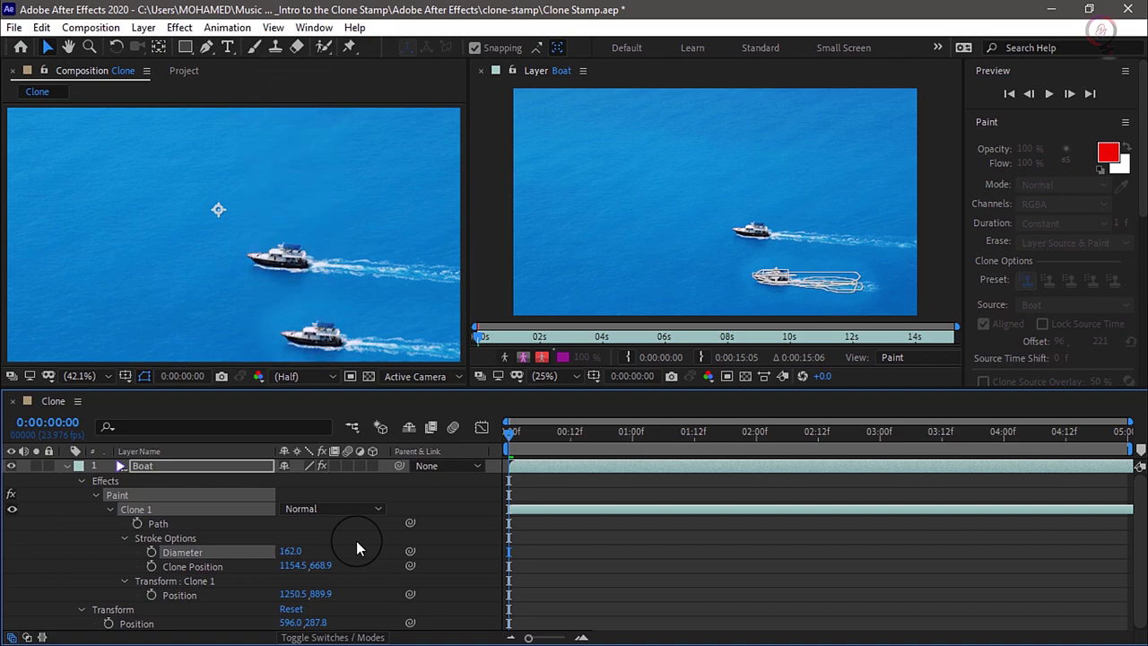
key(space)
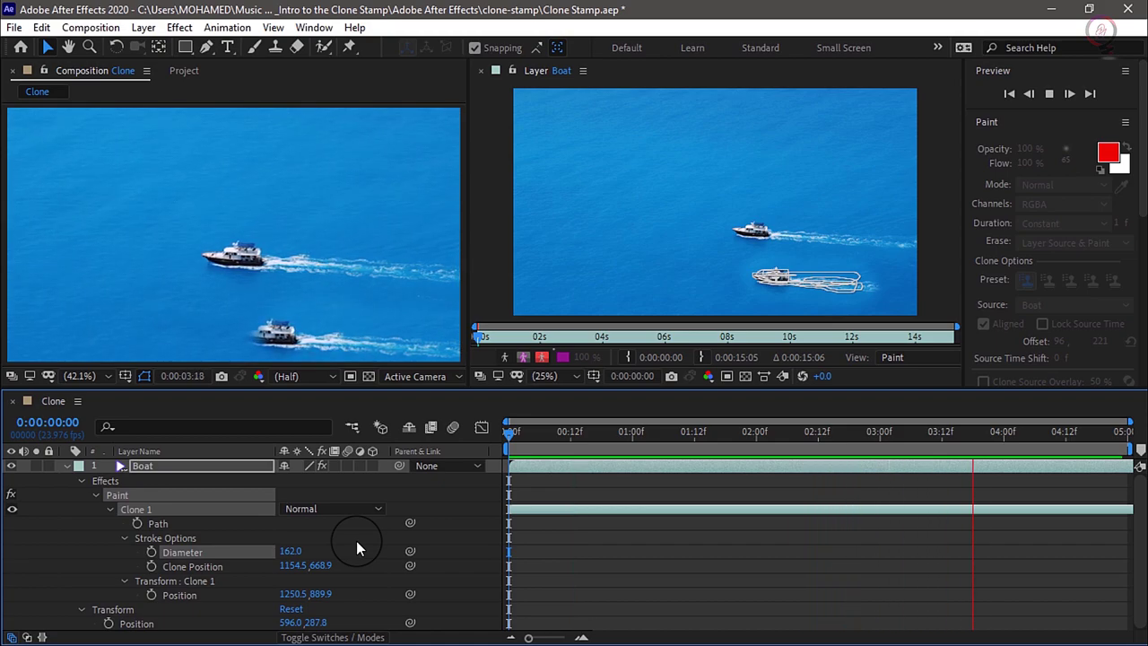
key(space)
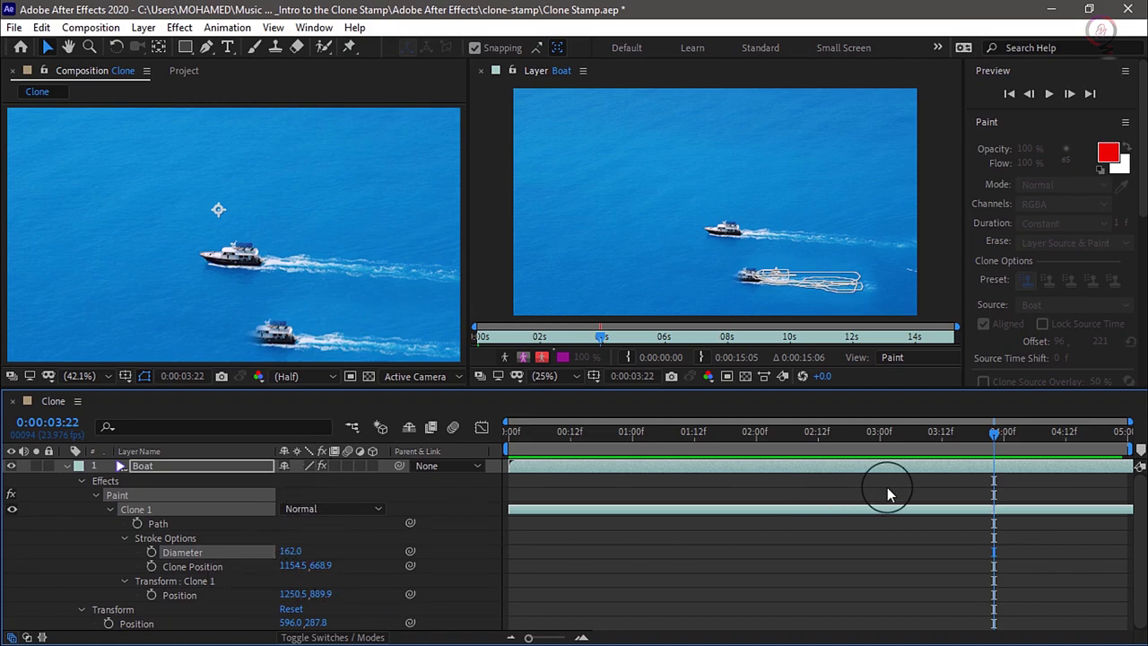
Step: Keyframe Clone Position from 1154.5,668.9 at 0:00 to X 1016.5 at 0:00:04:23
drag(993, 438, 449, 484)
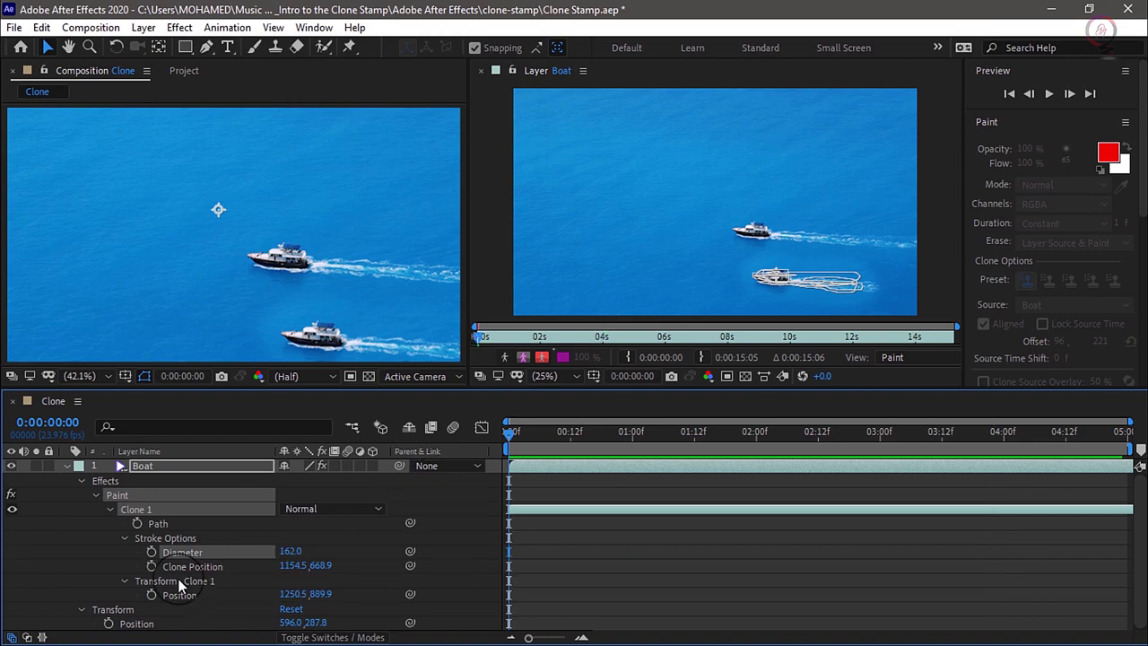
click(152, 566)
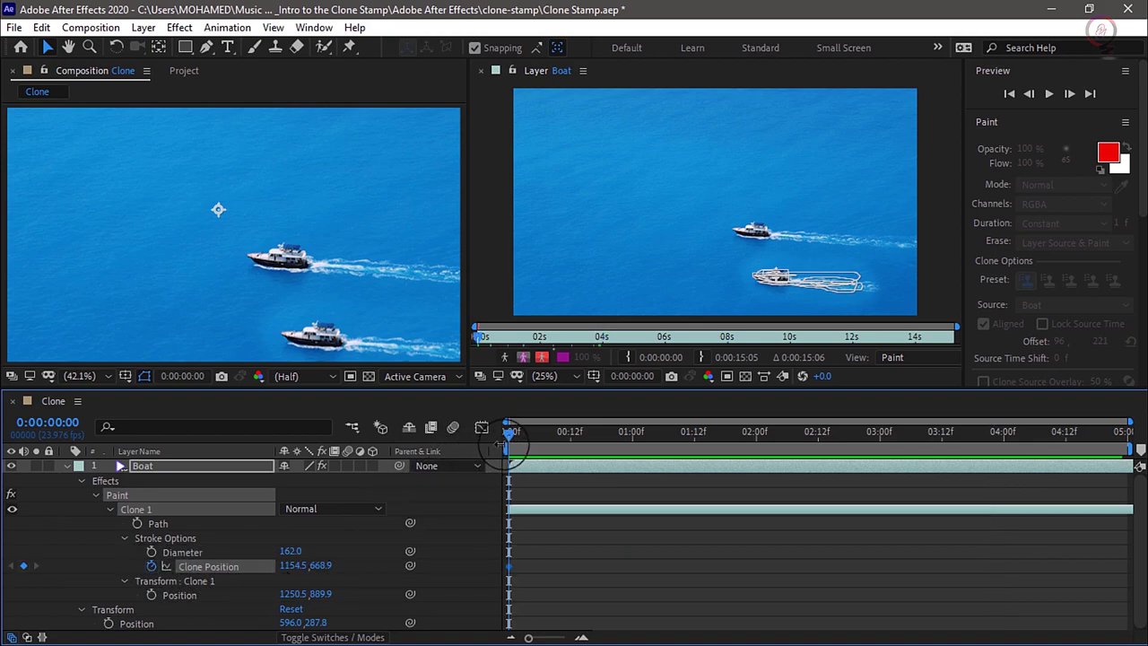
drag(510, 438, 1137, 471)
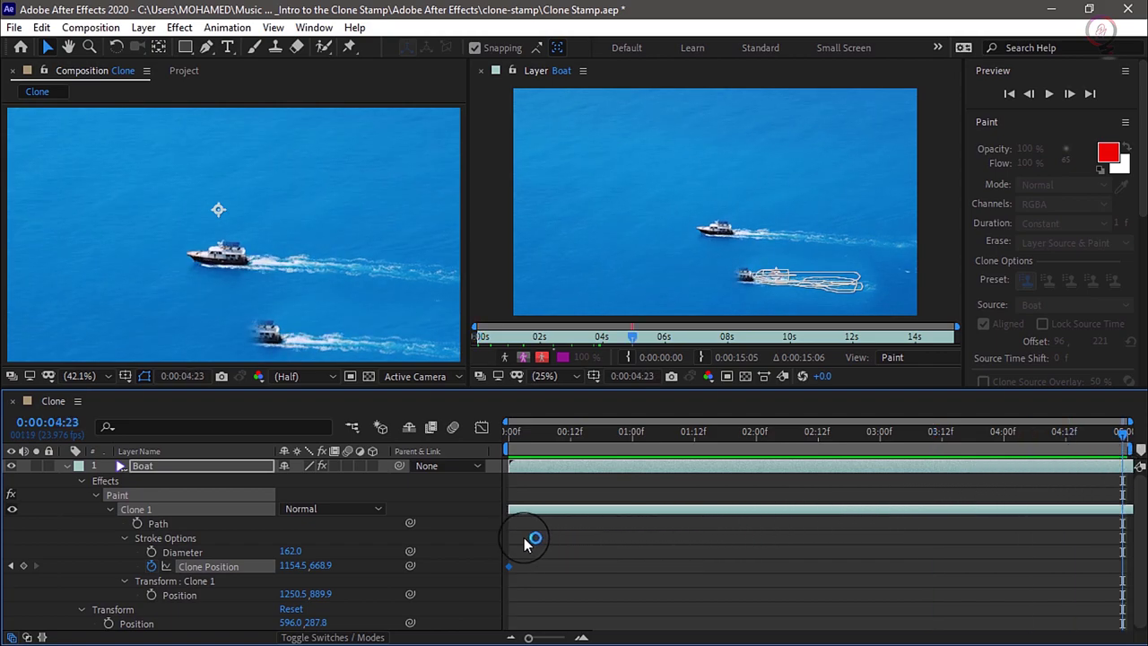
drag(314, 574, 180, 567)
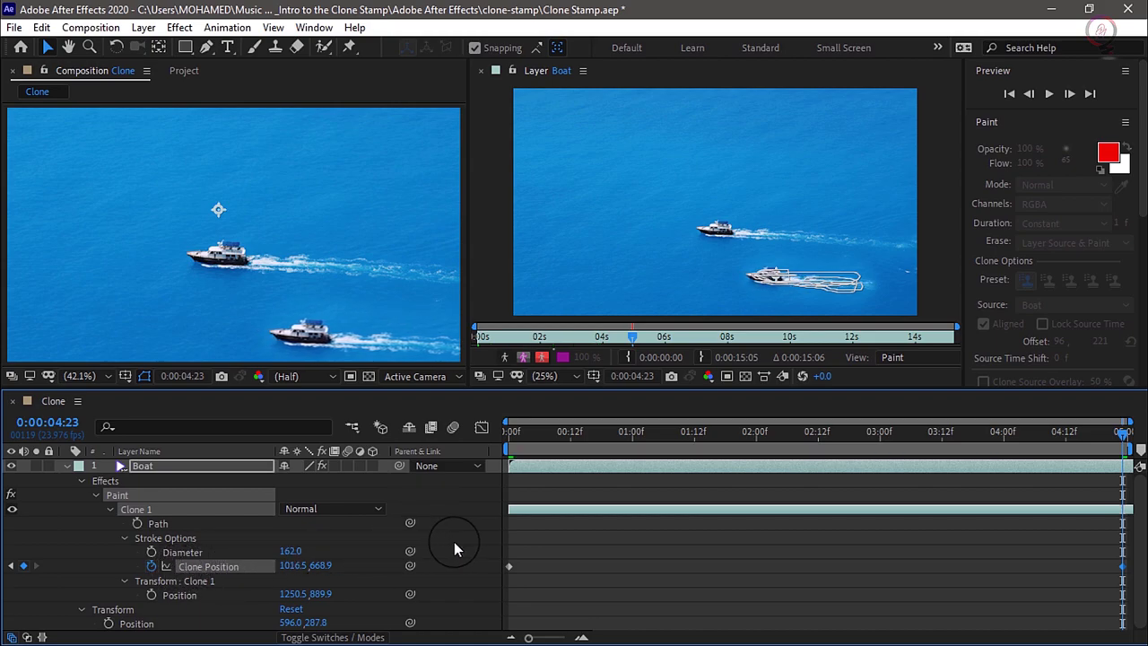
mouse_move(1122, 436)
mouse_down()
mouse_move(502, 446)
mouse_move(686, 475)
mouse_move(1044, 481)
mouse_move(466, 481)
mouse_move(1032, 487)
mouse_move(590, 476)
mouse_up()
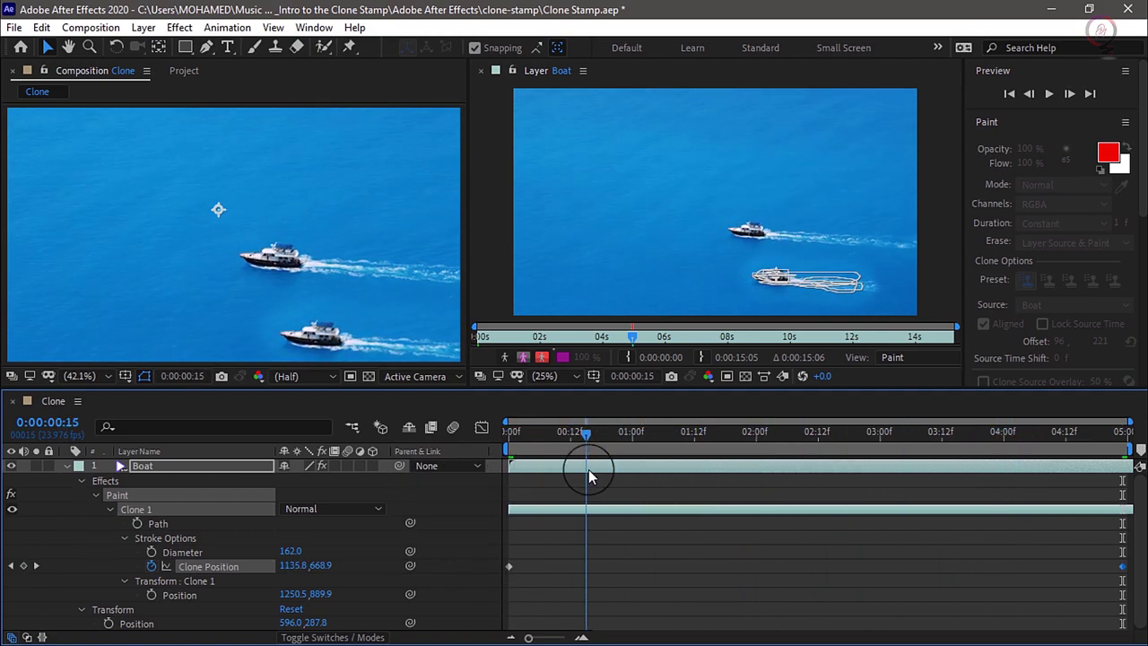
Step: Keyframe Clone 1 Position from 1250.5,889.9 at 0:00, moving the boat left by 0:00:04:23
click(556, 476)
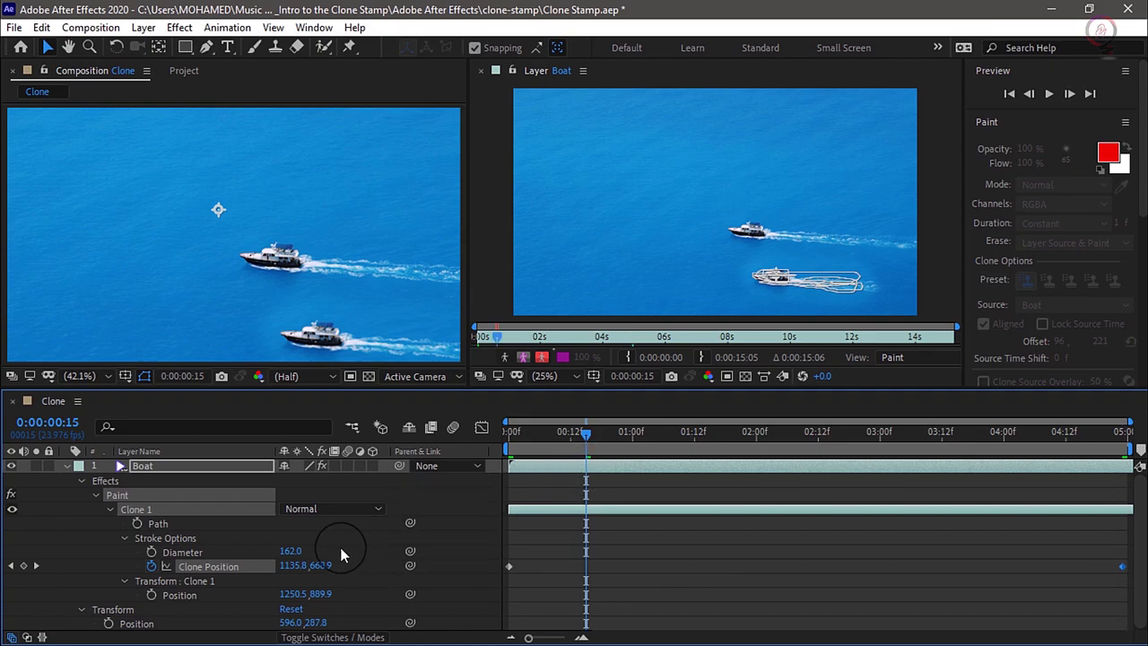
click(584, 434)
drag(584, 434, 476, 467)
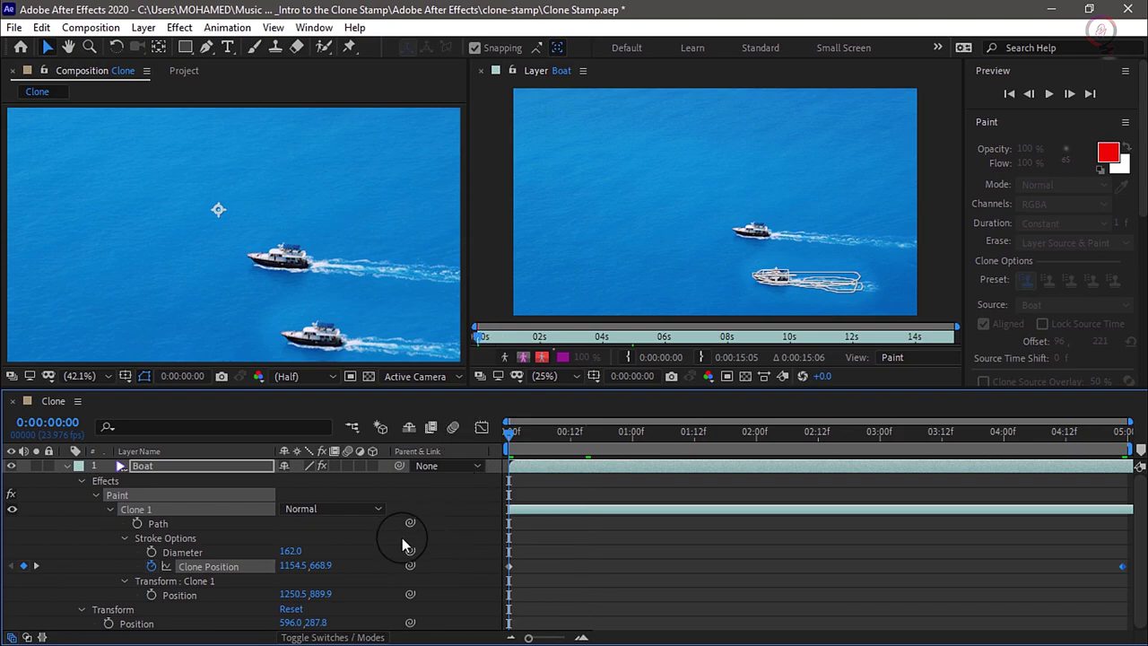
click(151, 595)
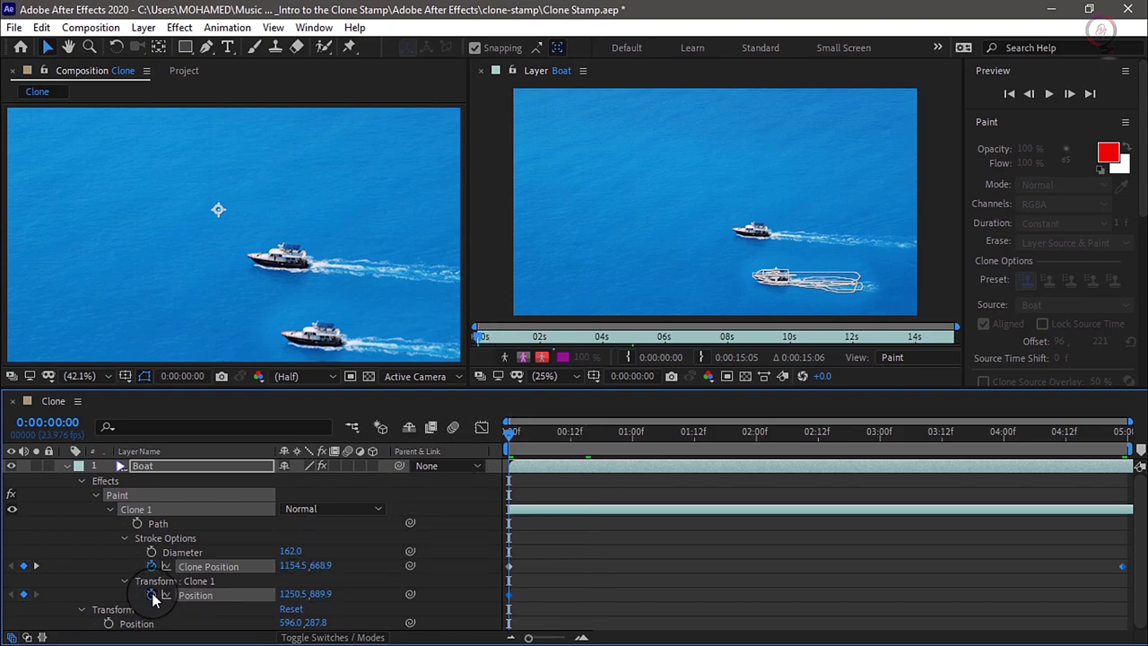
click(510, 436)
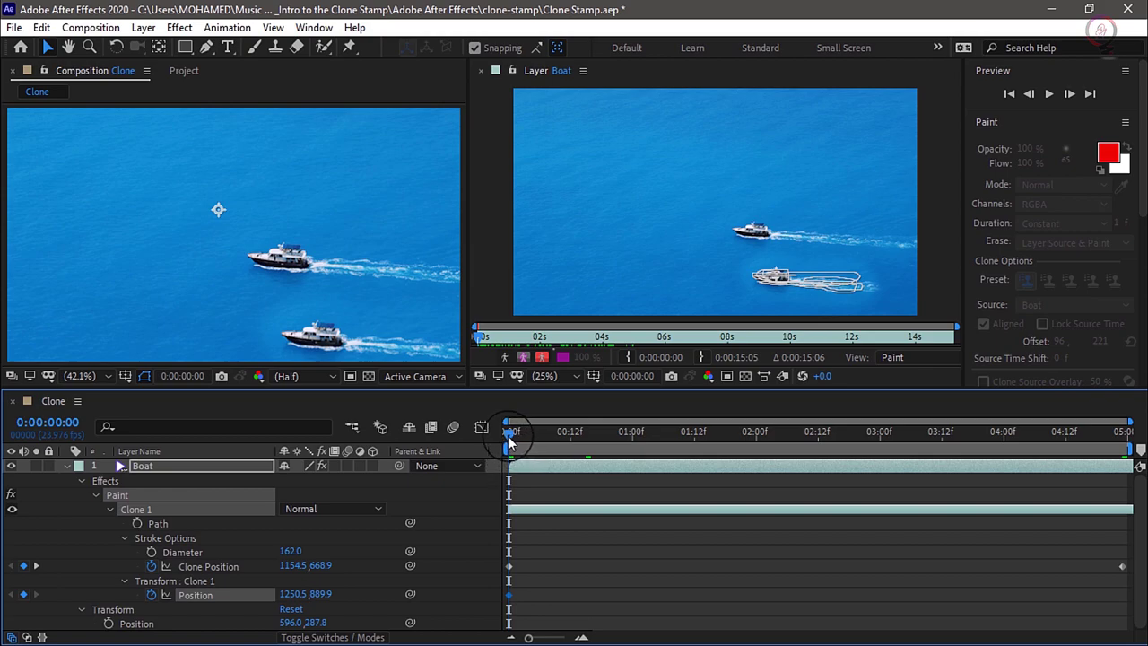
drag(510, 439, 1130, 459)
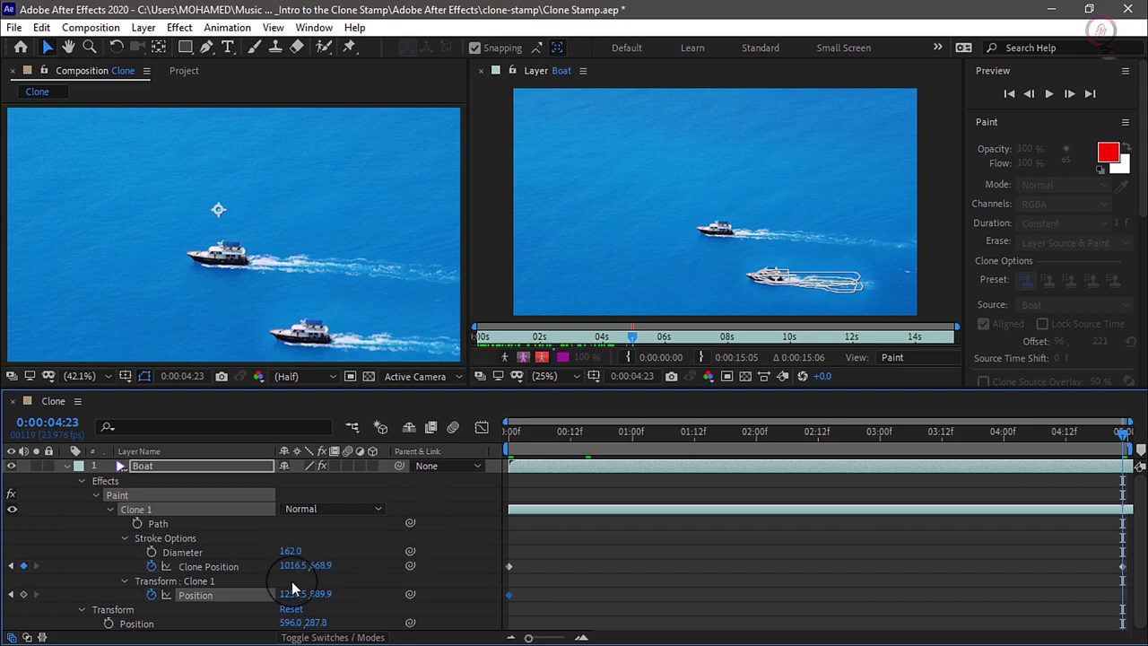
drag(289, 593, 189, 590)
Step: Scale the cloned boat down to 83% and preview it playing
click(125, 581)
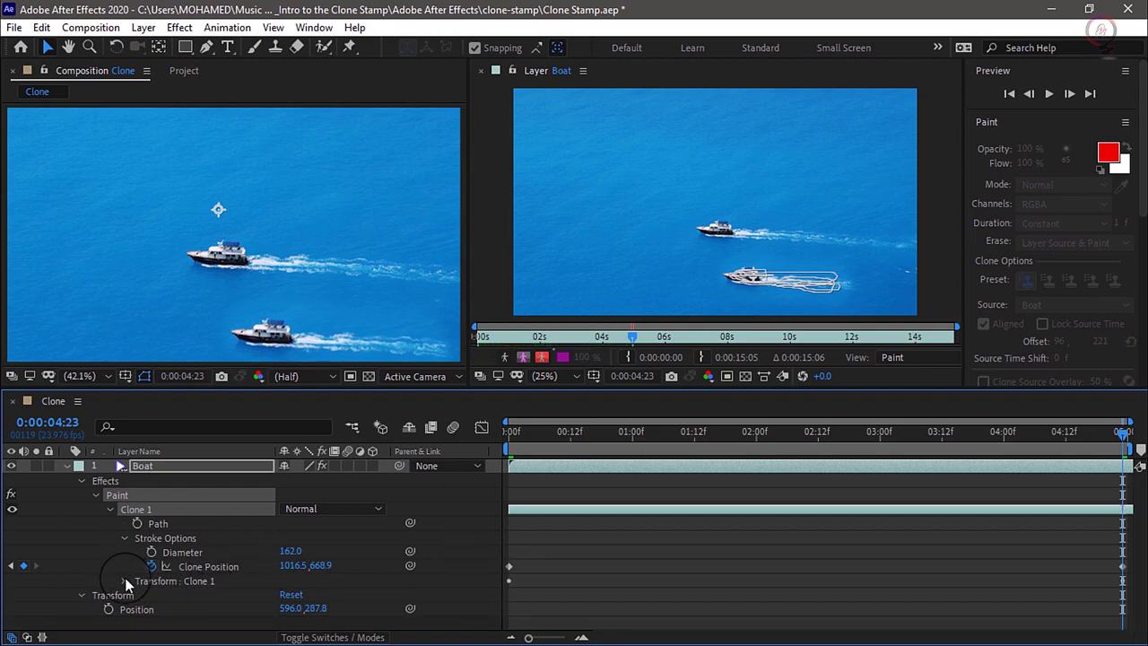
click(125, 581)
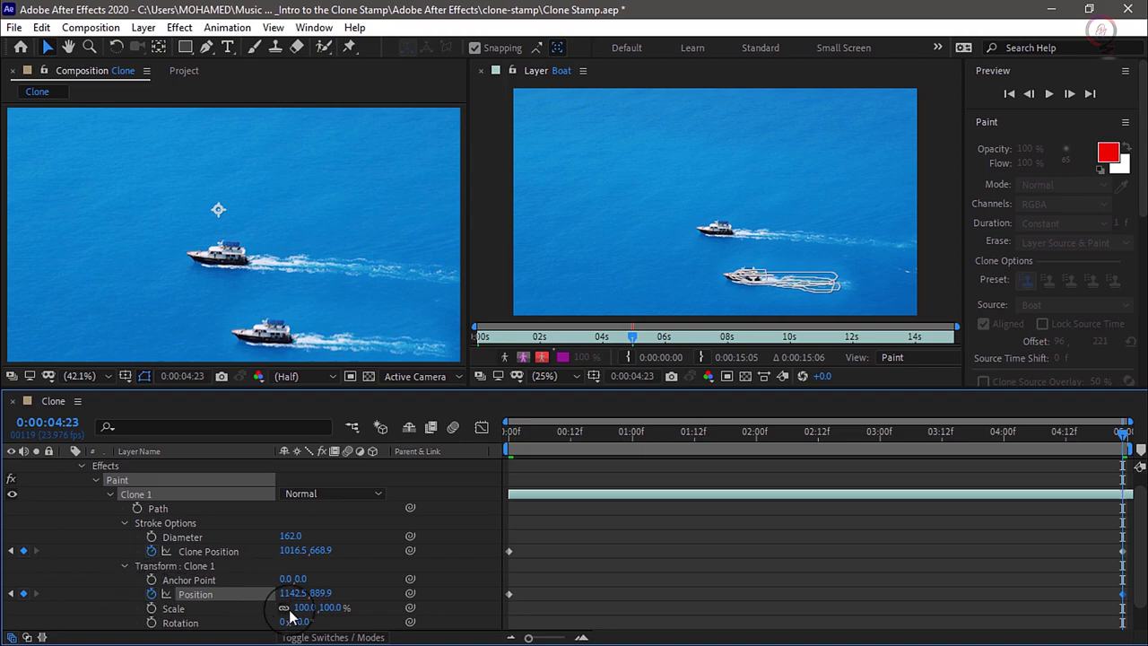
drag(290, 615, 280, 607)
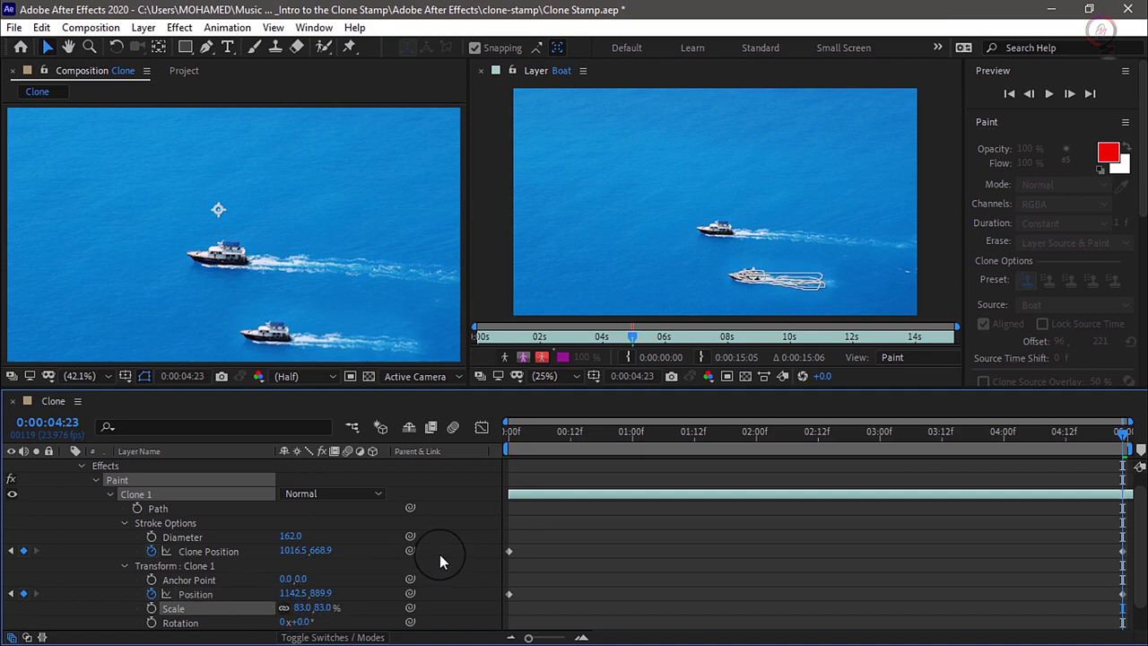
key(space)
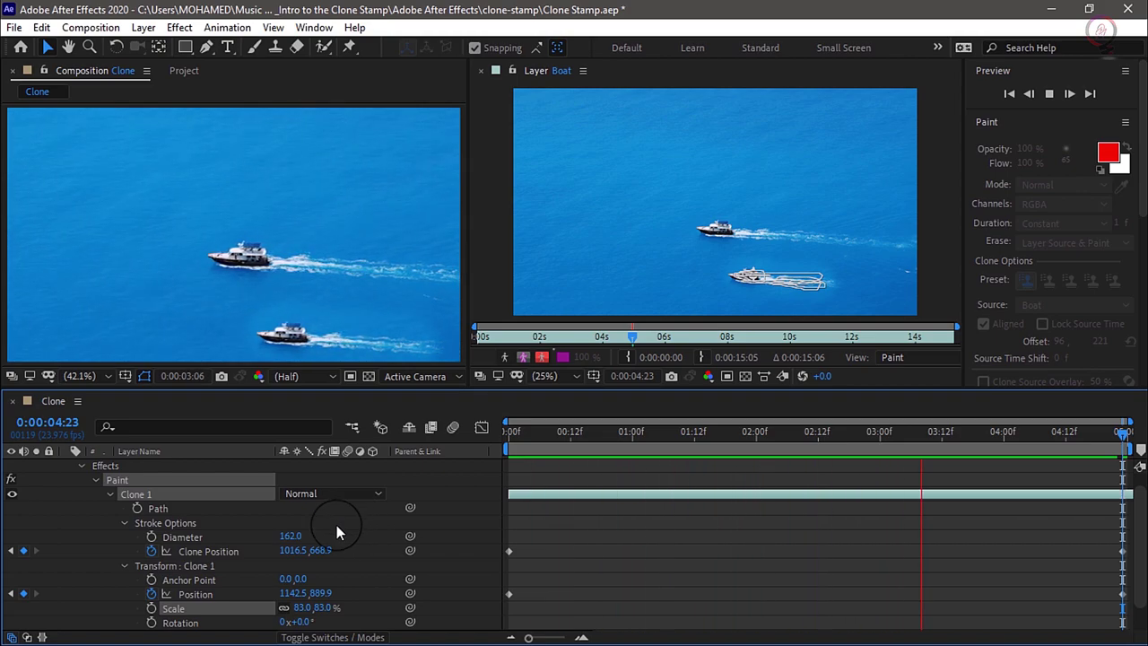
Step: Stop playback, raise the Clone 1 stroke Diameter to 285, and preview again
key(space)
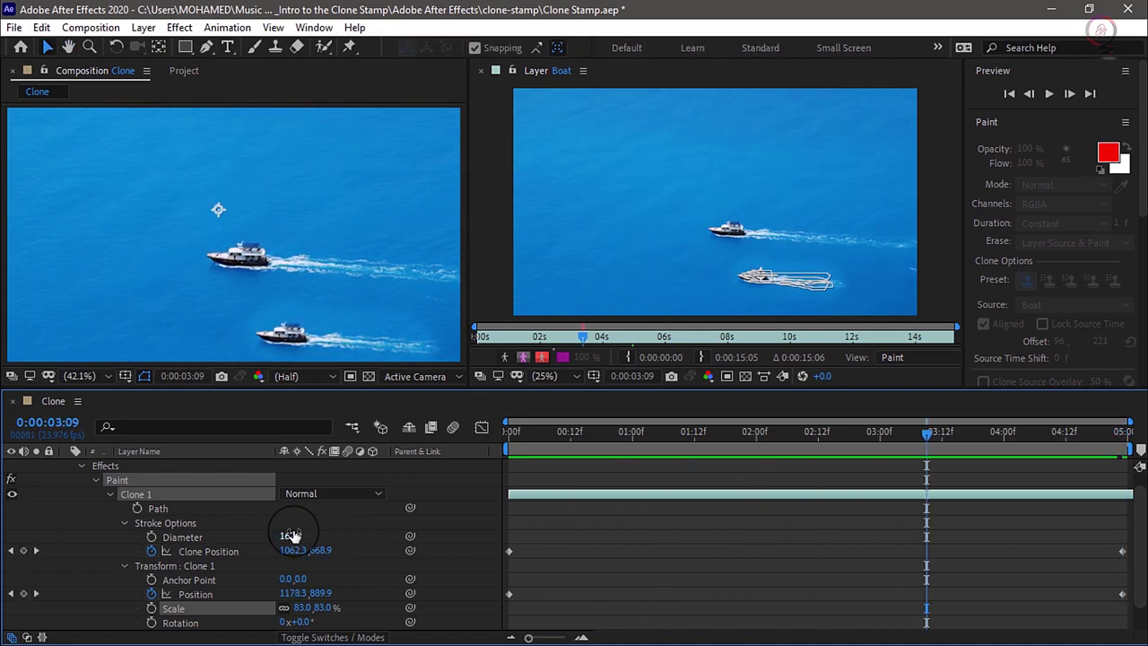
drag(296, 535, 410, 544)
click(459, 545)
key(space)
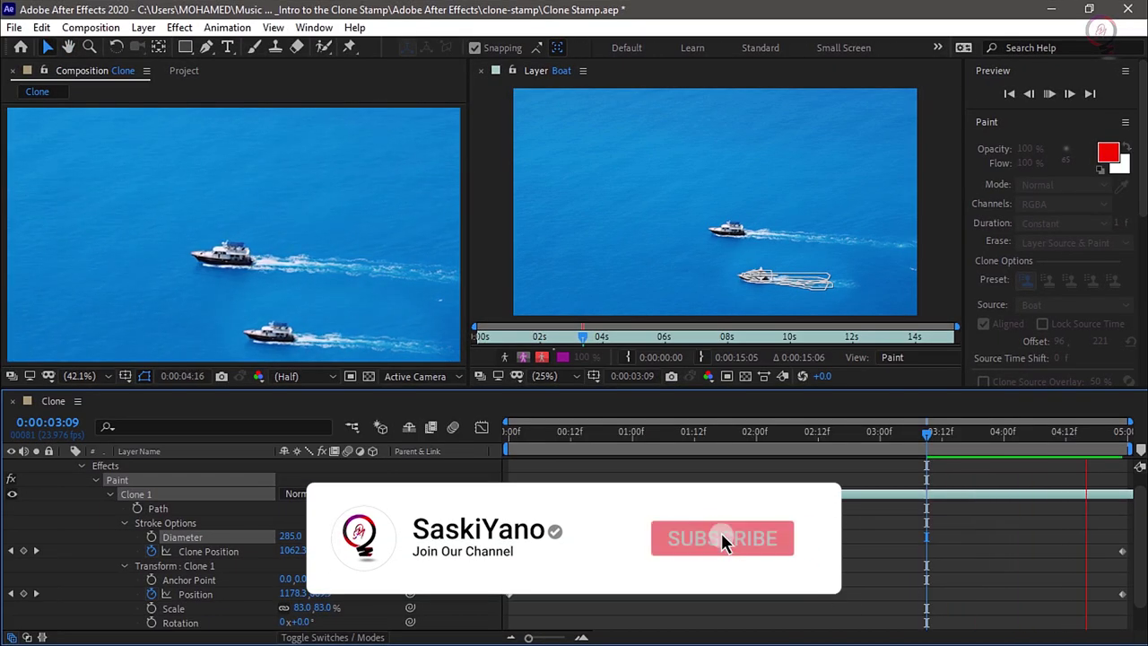